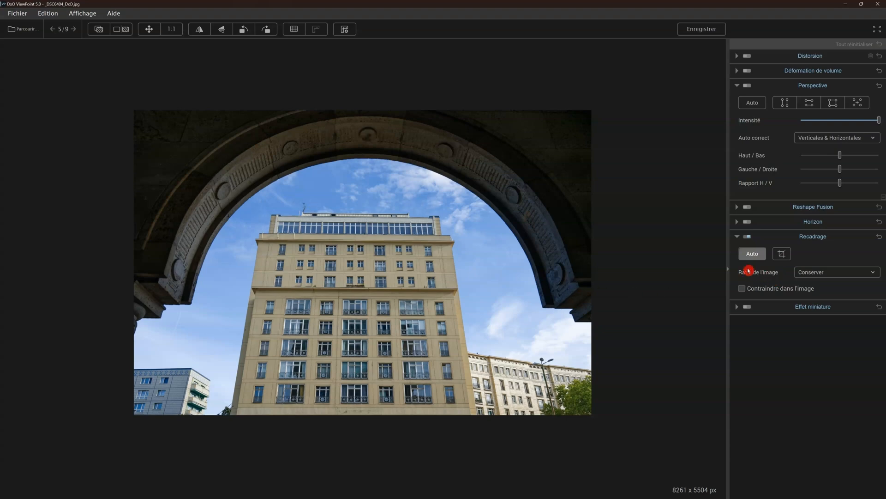
# Step: Correct the arch photo's perspective automatically and check the building's lines against the grid overlay
pyautogui.click(761, 105)
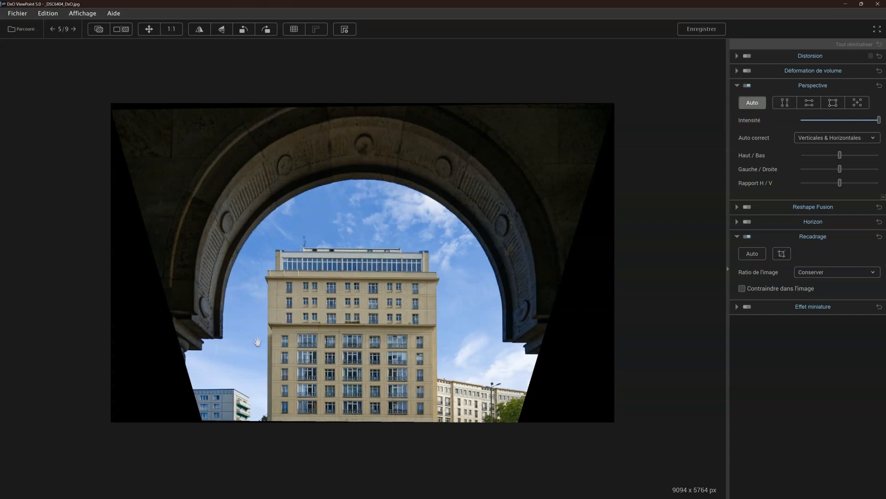
pyautogui.click(294, 29)
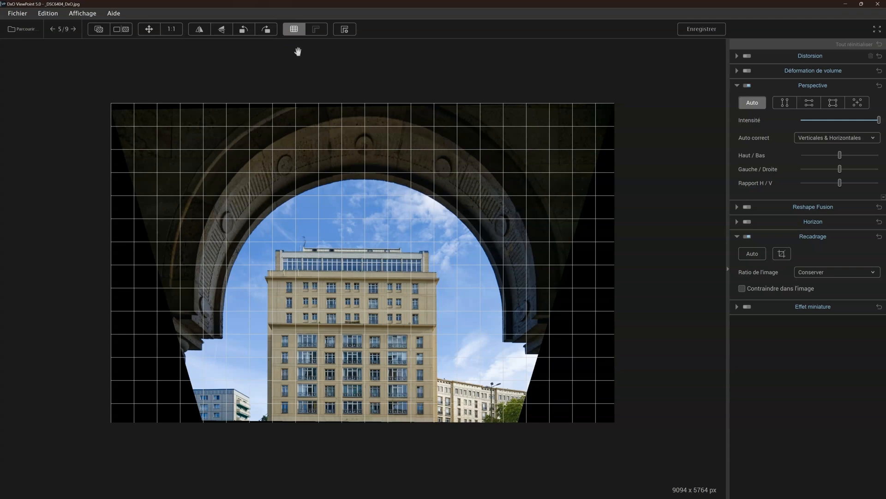
pyautogui.click(293, 29)
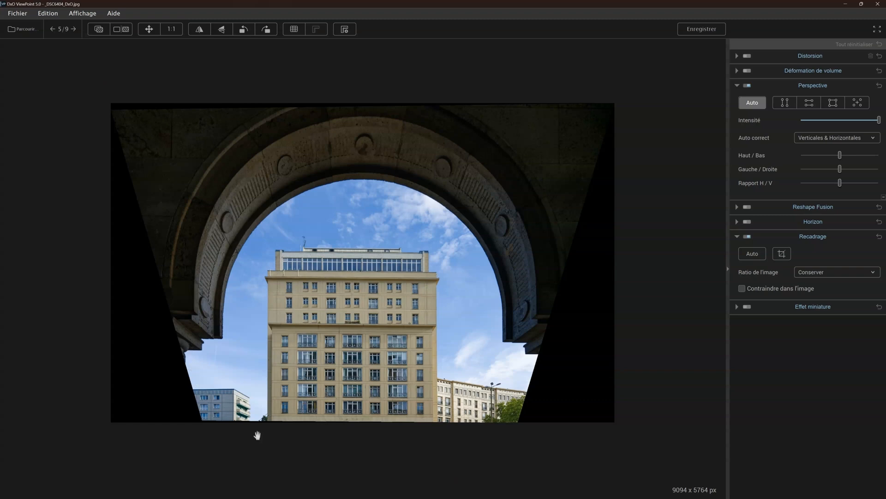
# Step: Crop the arch photo to a 1/1 ratio, framing the building and arch without the black corners, and apply the crop
pyautogui.click(786, 255)
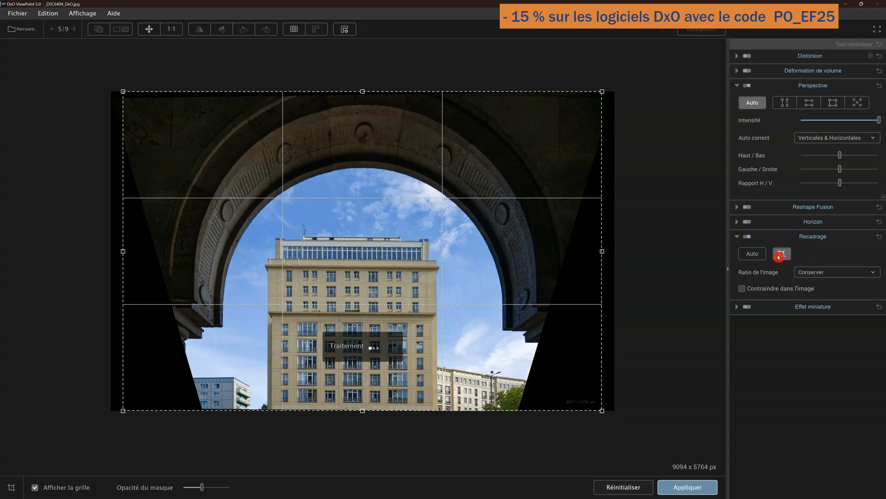
pyautogui.moveTo(362, 91); pyautogui.dragTo(328, 204)
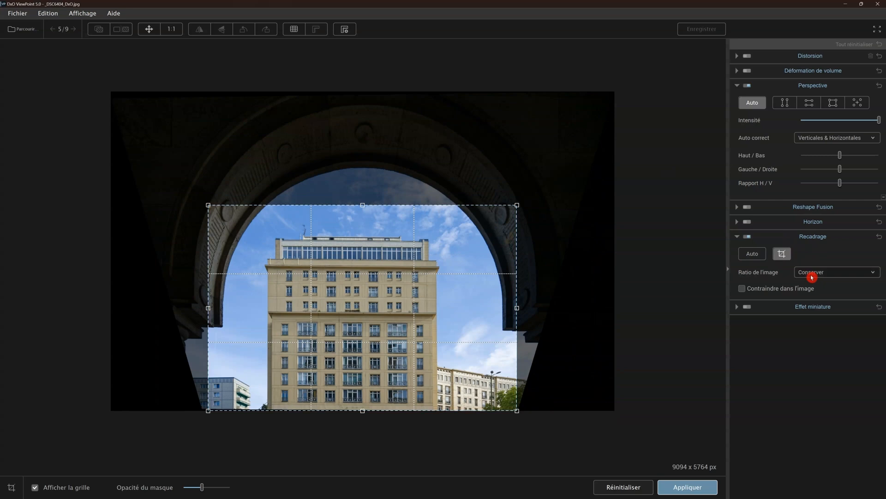
pyautogui.click(809, 372)
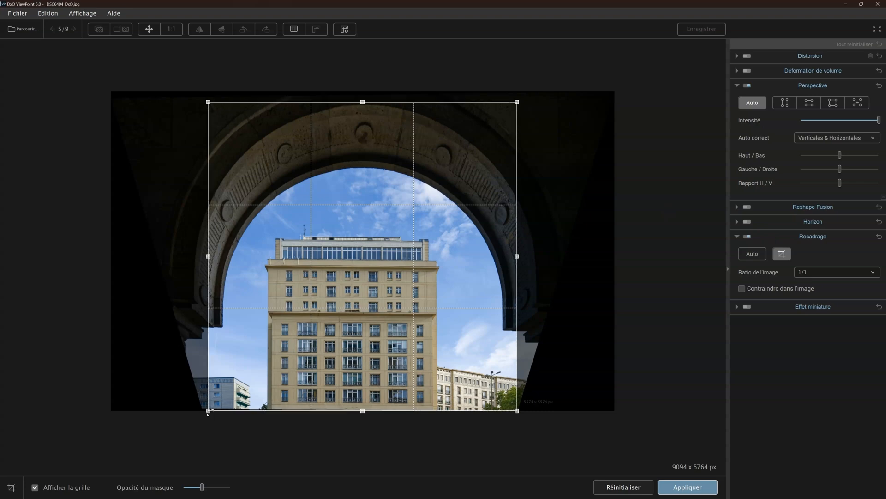
pyautogui.moveTo(207, 414); pyautogui.dragTo(210, 410)
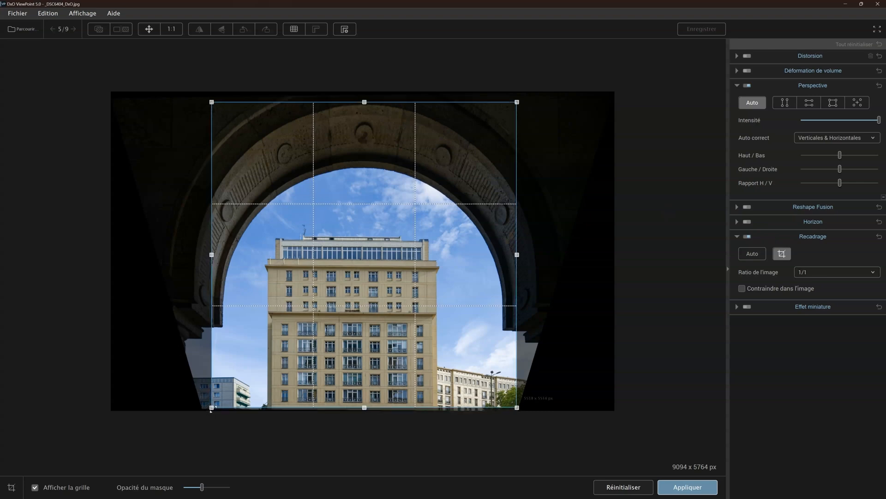
pyautogui.moveTo(339, 222); pyautogui.dragTo(342, 240)
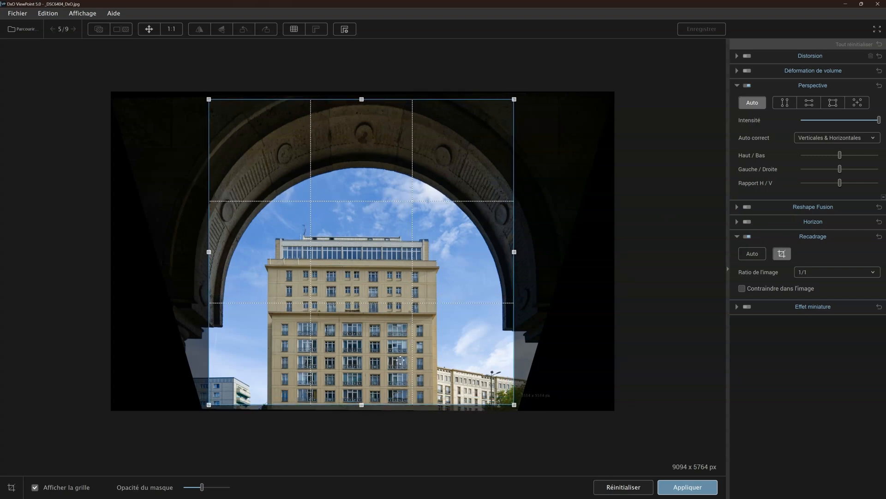
pyautogui.click(695, 487)
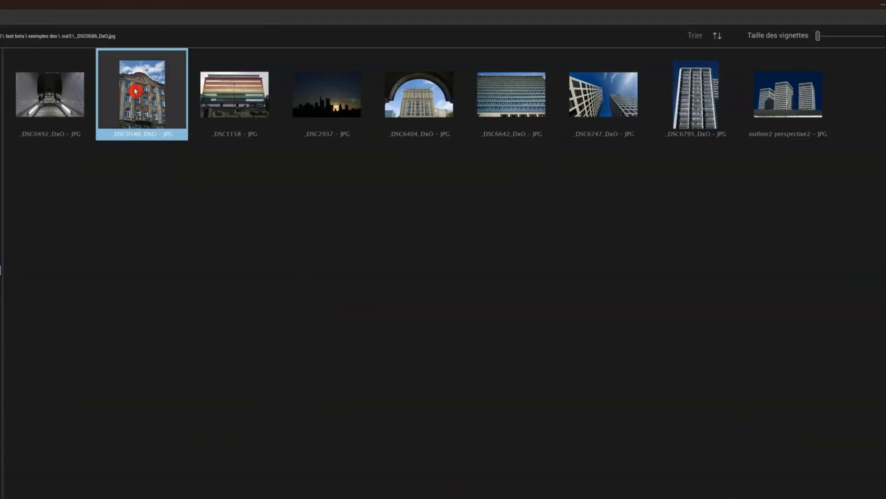
# Step: Open _DSC0586_DxO.jpg, correct the brick facade's perspective automatically and check it against the grid overlay
pyautogui.doubleClick(136, 91)
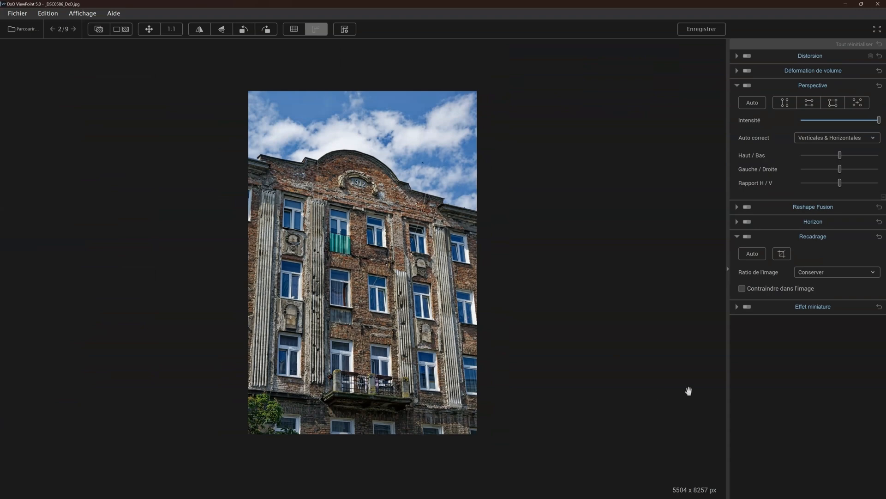
pyautogui.click(758, 103)
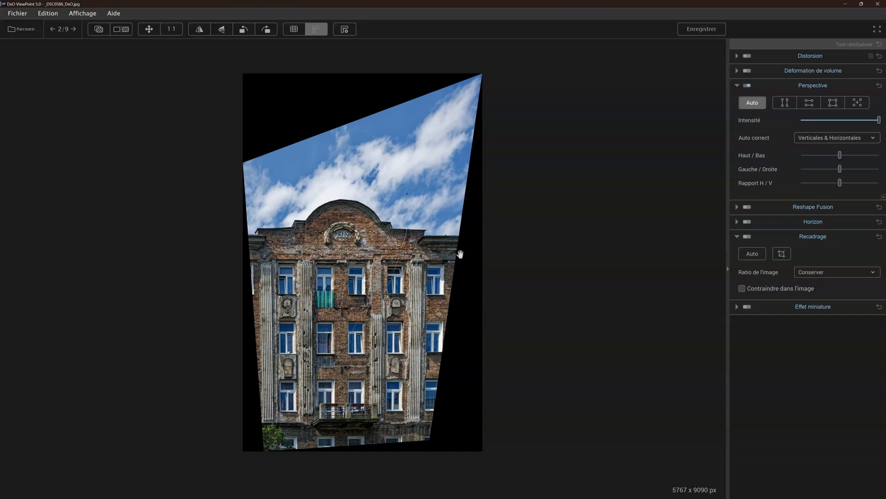
pyautogui.click(294, 31)
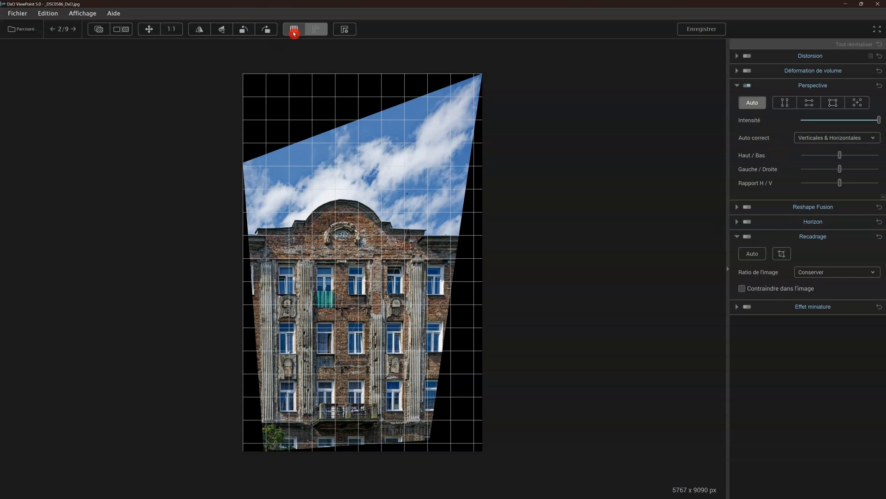
pyautogui.click(294, 30)
# Step: Place two horizontal guide lines across the brick facade, one along the roof cornice and one just below the balcony
pyautogui.click(344, 29)
pyautogui.click(84, 487)
pyautogui.click(233, 370)
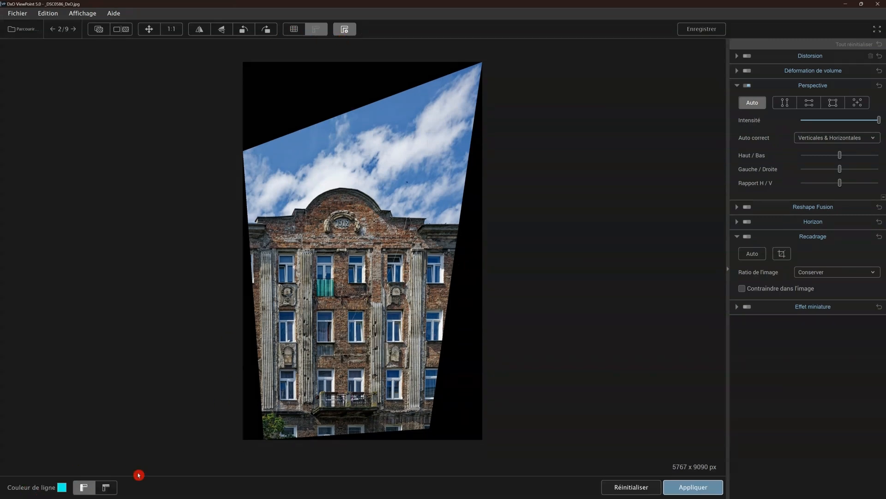
pyautogui.click(85, 488)
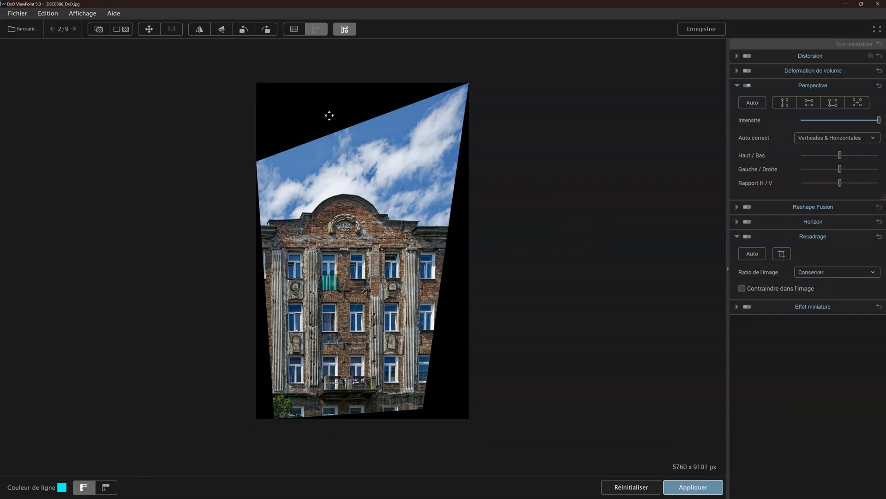
pyautogui.click(338, 26)
pyautogui.click(111, 484)
pyautogui.click(107, 488)
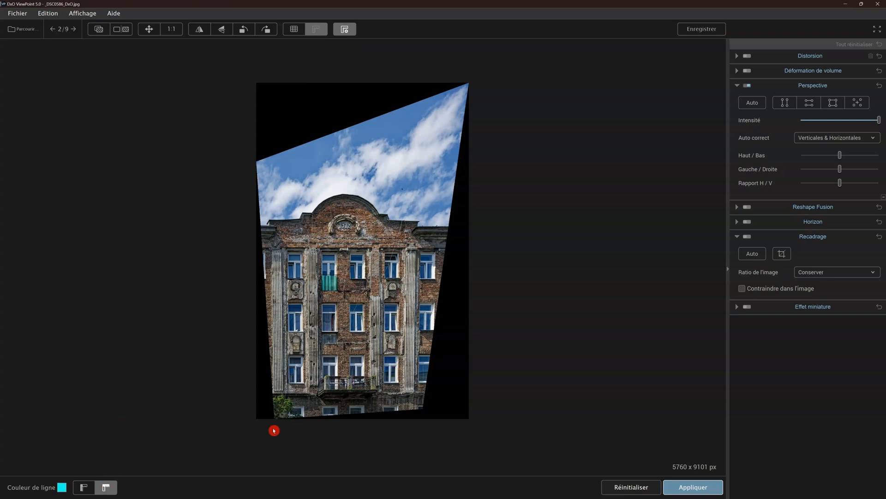
pyautogui.click(279, 220)
pyautogui.click(286, 395)
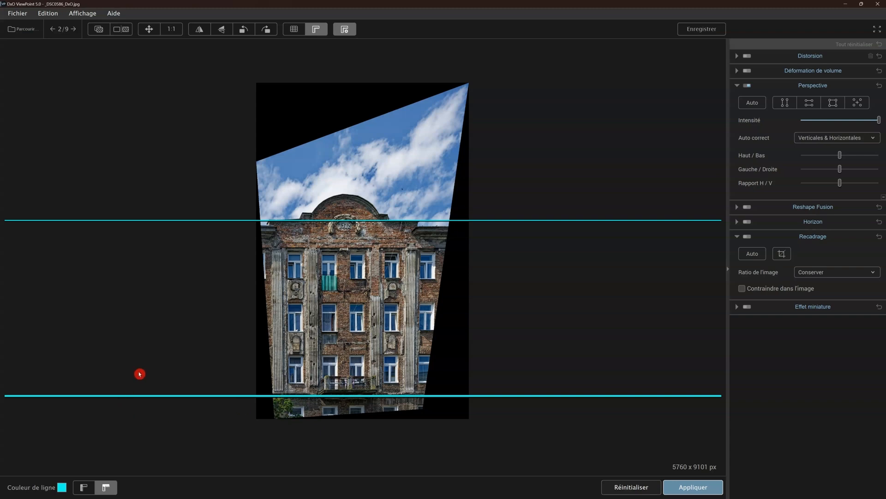
# Step: Add two vertical guide lines along the outer pilasters on both sides of the brick facade
pyautogui.click(83, 487)
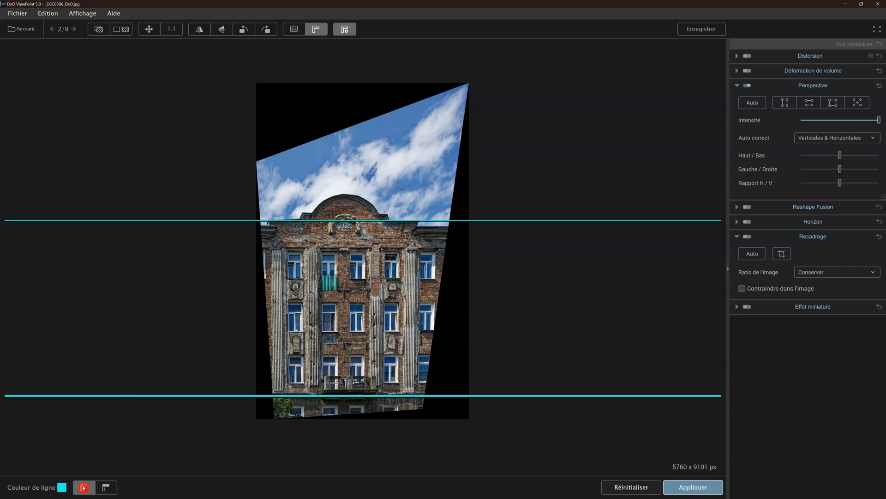
pyautogui.click(269, 296)
pyautogui.click(419, 313)
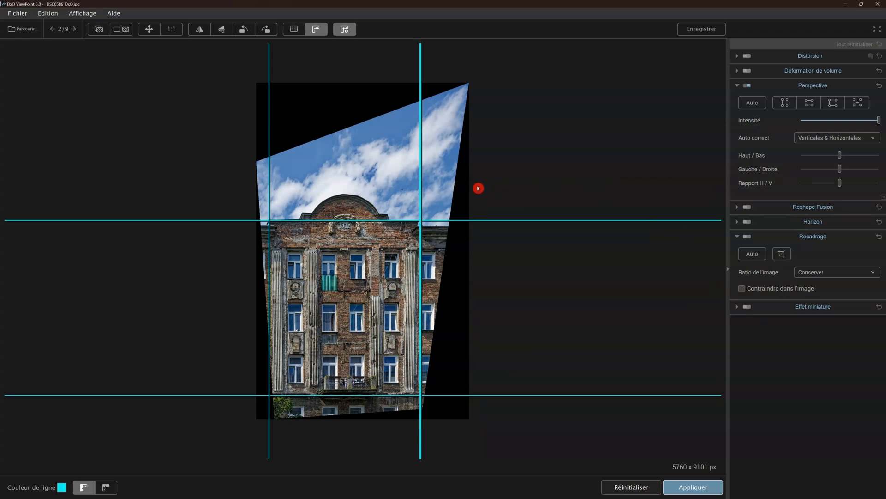
# Step: Fine-tune the brick facade's Haut / Bas perspective to a slightly positive value, using the guide lines as reference
pyautogui.moveTo(848, 158)
pyautogui.moveTo(842, 157); pyautogui.dragTo(844, 157)
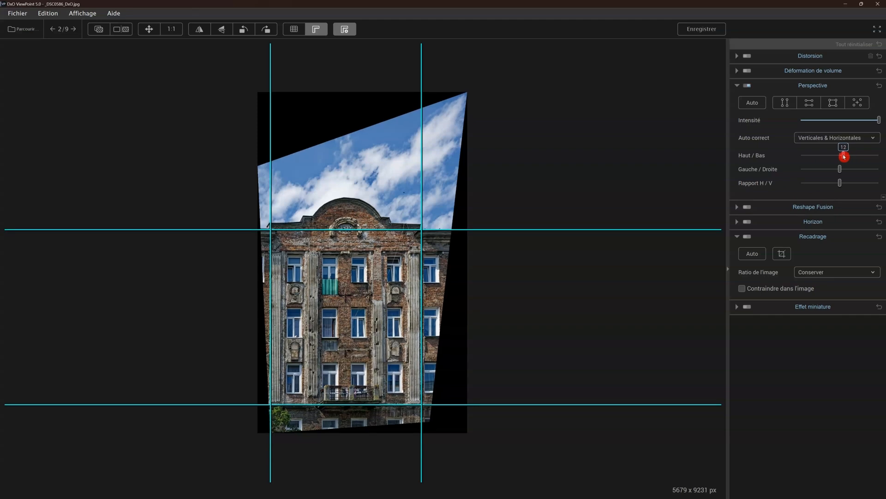
pyautogui.moveTo(843, 157); pyautogui.dragTo(842, 156)
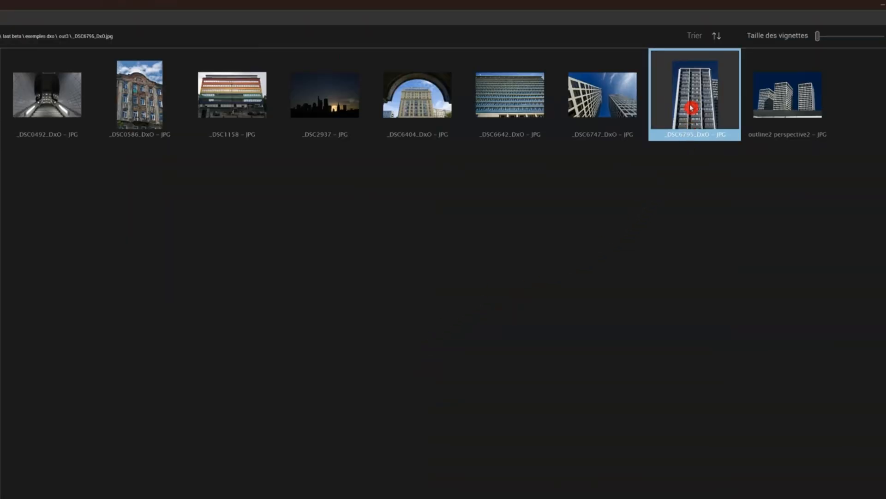
# Step: Open _DSC6795_DxO.jpg and, with the rectangle perspective correction, place the two upper control points on the tower's top corners
pyautogui.doubleClick(690, 107)
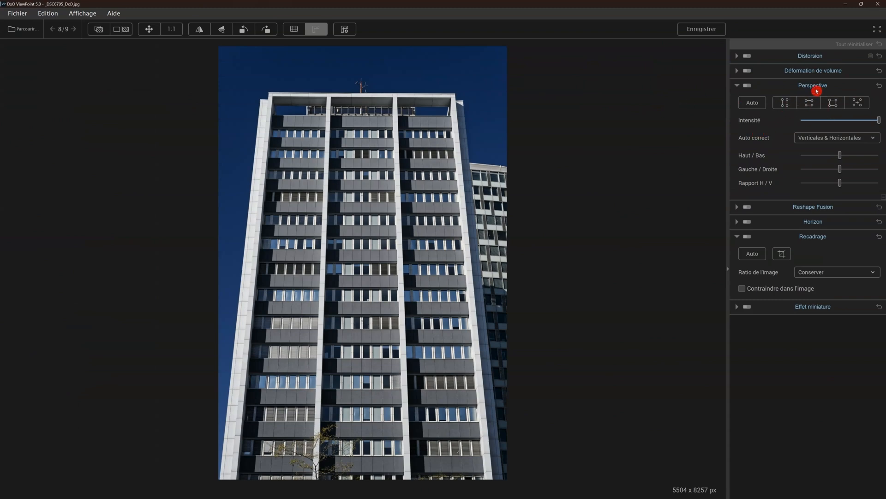
pyautogui.click(833, 103)
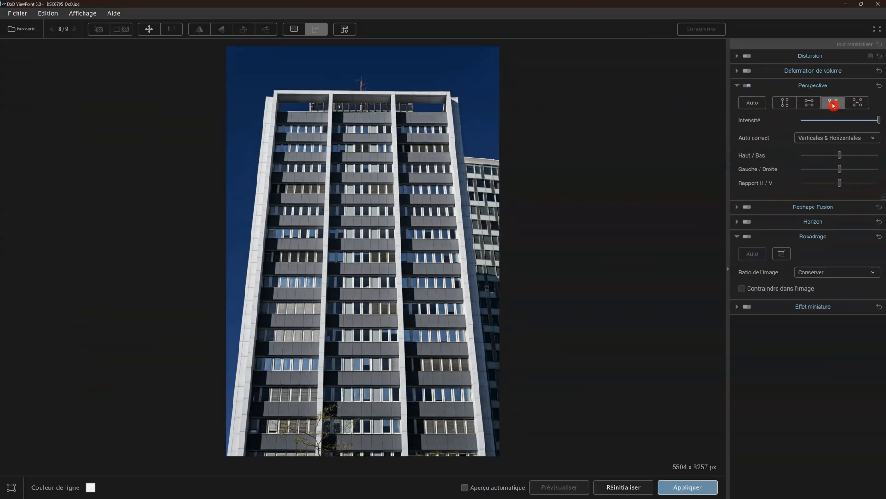
pyautogui.moveTo(294, 150); pyautogui.dragTo(266, 99)
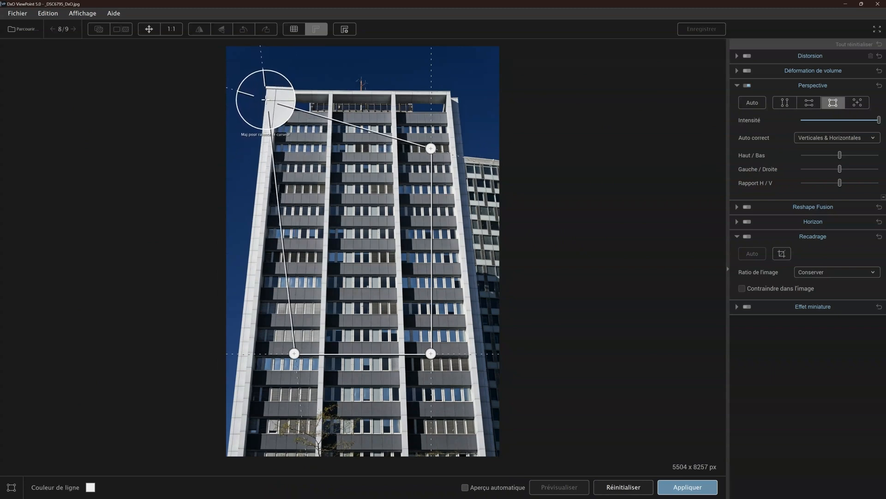
pyautogui.moveTo(266, 99); pyautogui.dragTo(265, 99)
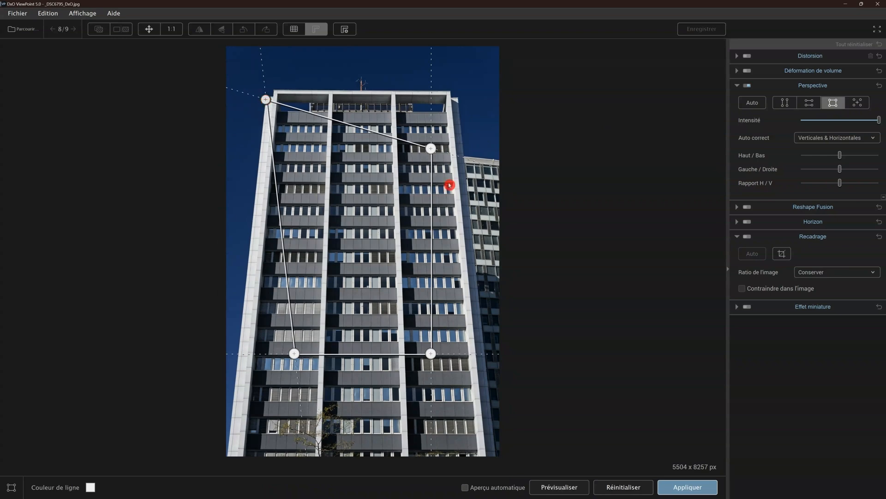
pyautogui.moveTo(431, 148); pyautogui.dragTo(459, 100)
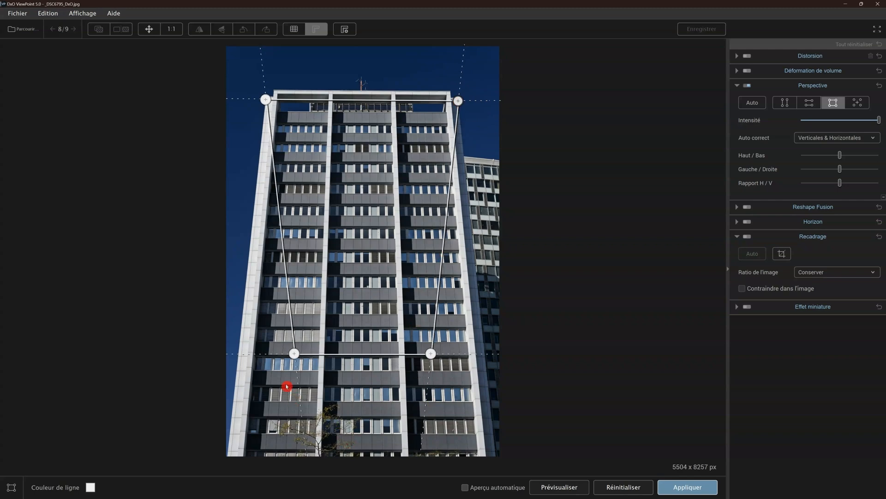
# Step: Place the two lower control points on the tower's outer edges near its base and apply the rectangle perspective correction
pyautogui.moveTo(294, 354); pyautogui.dragTo(230, 417)
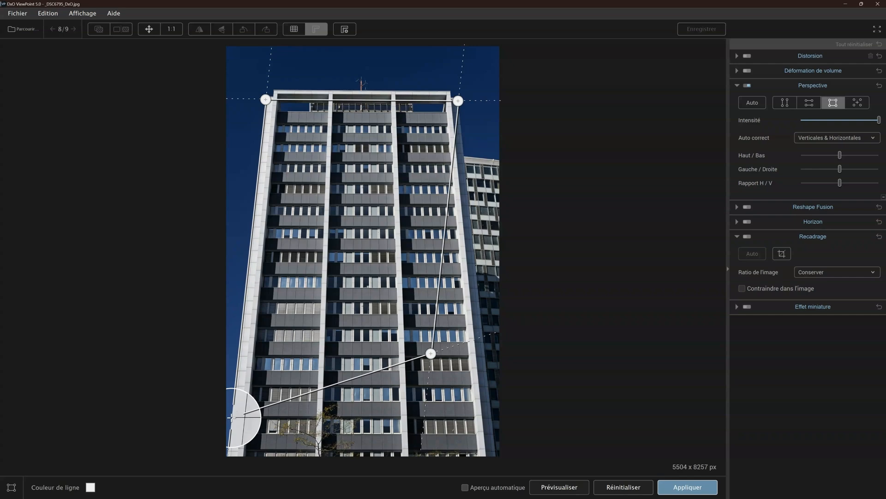
pyautogui.moveTo(231, 417); pyautogui.dragTo(231, 417)
pyautogui.moveTo(431, 354); pyautogui.dragTo(492, 418)
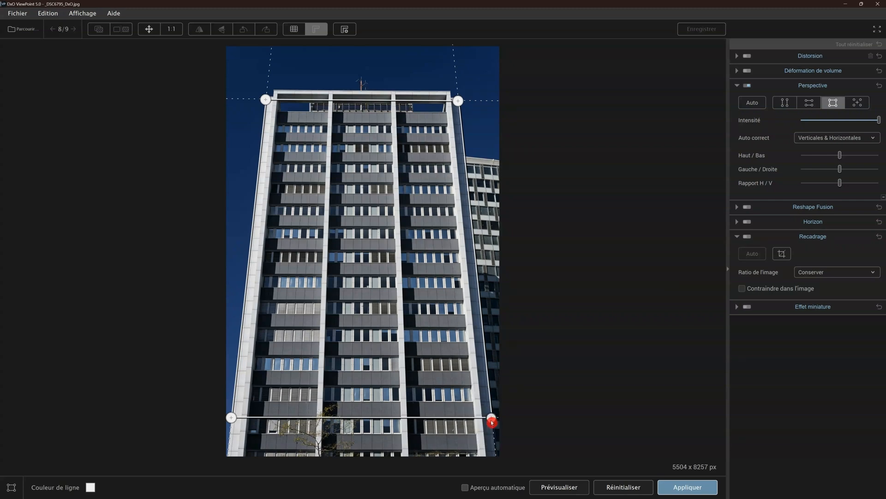
pyautogui.click(688, 488)
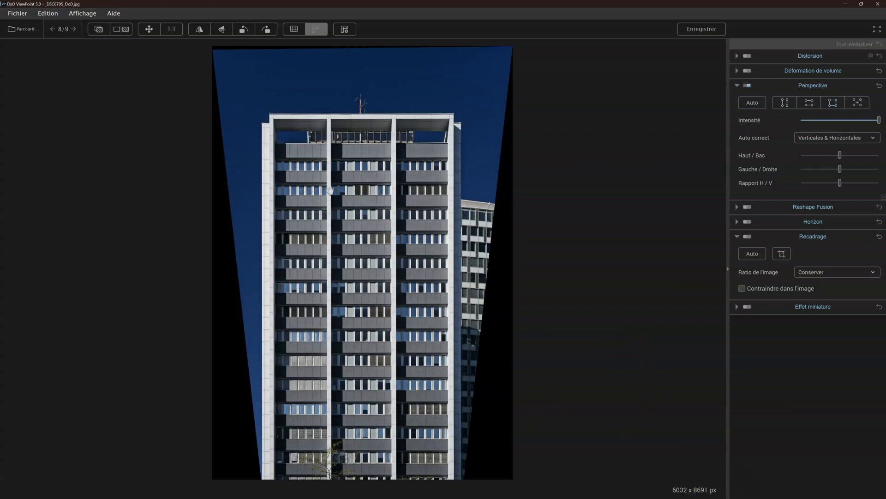
# Step: Open _DSC0492_DxO.jpg, start the eight-point perspective correction and align the lower horizontal line with a bottom stair edge
pyautogui.click(817, 223)
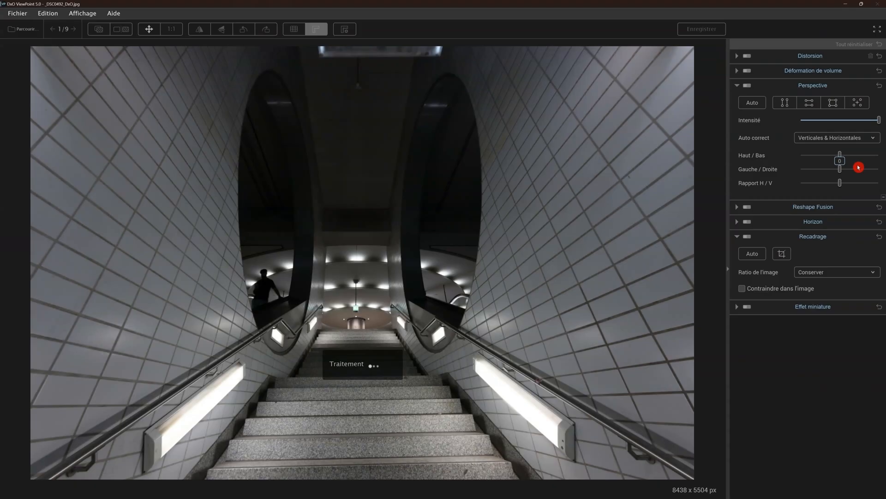
pyautogui.click(858, 102)
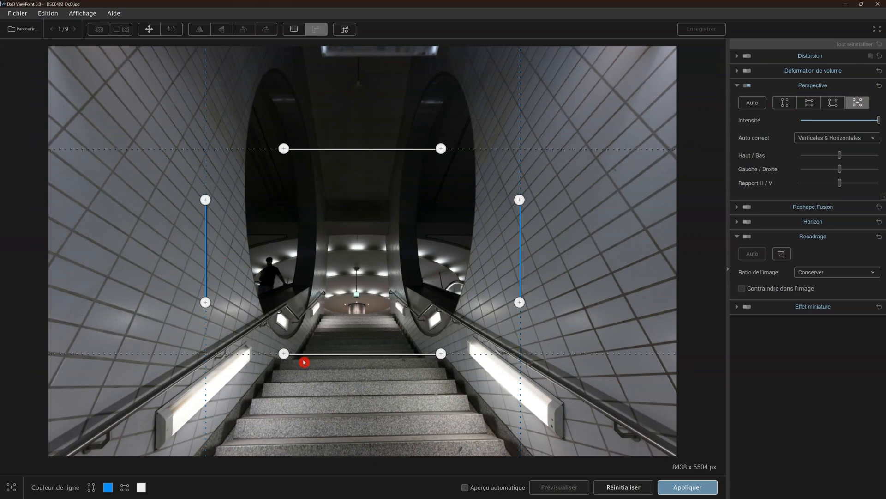
pyautogui.moveTo(326, 354); pyautogui.dragTo(488, 439)
# Step: Align the two blue vertical reference lines with the slanted tile joints on the stairway's opposite walls
pyautogui.moveTo(516, 290); pyautogui.dragTo(670, 261)
pyautogui.moveTo(675, 171); pyautogui.dragTo(538, 79)
pyautogui.moveTo(201, 260); pyautogui.dragTo(47, 220)
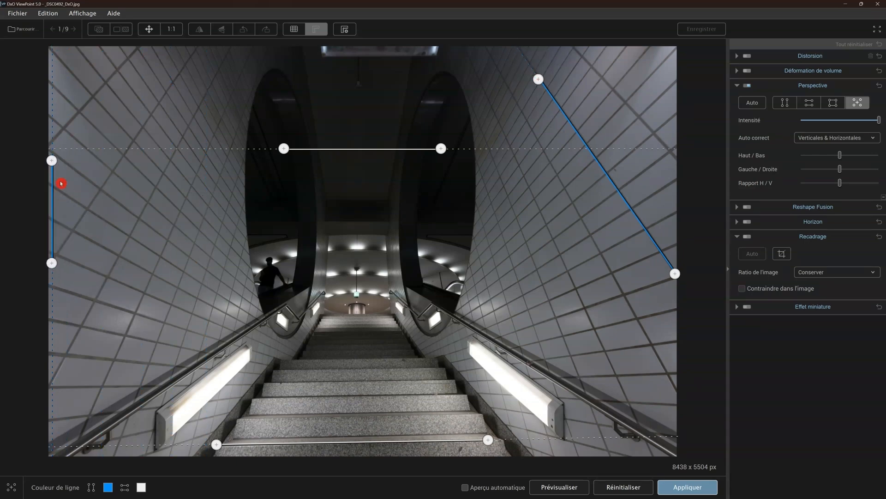
pyautogui.moveTo(52, 160); pyautogui.dragTo(171, 85)
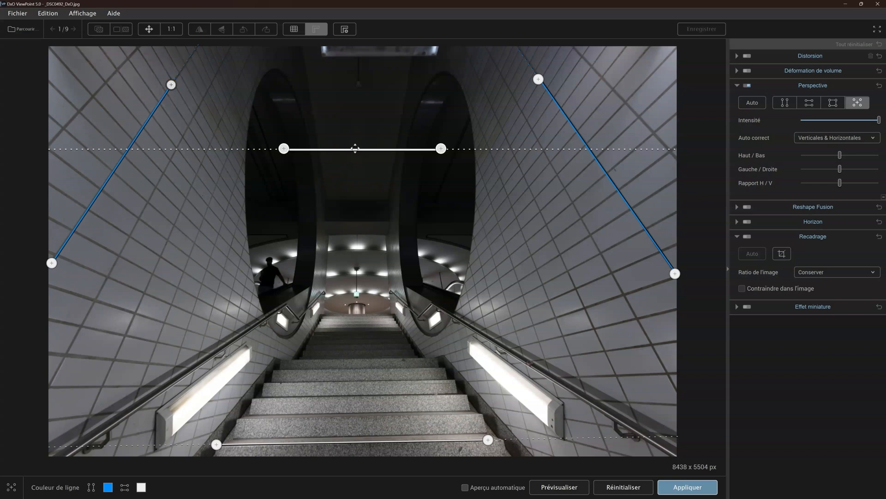
# Step: Align the upper horizontal line above the oval openings, refine the stair-edge line and apply the eight-point perspective correction
pyautogui.moveTo(350, 148); pyautogui.dragTo(329, 65)
pyautogui.moveTo(418, 65); pyautogui.dragTo(484, 71)
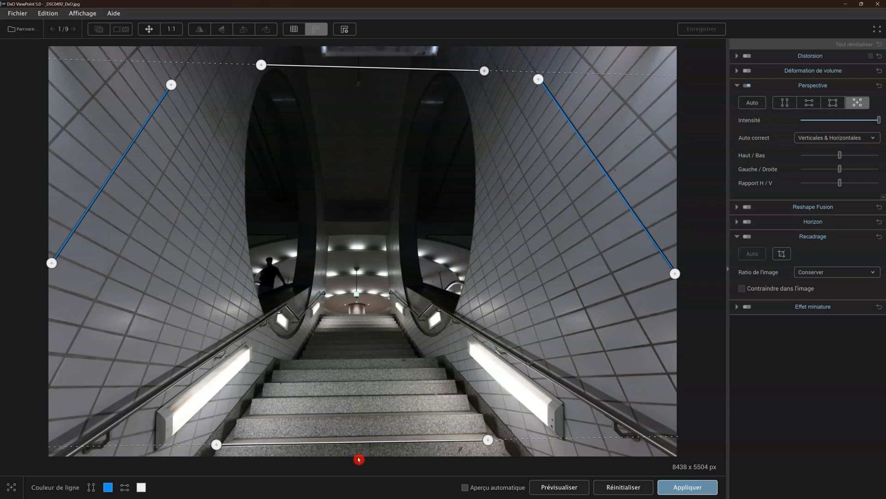
pyautogui.moveTo(487, 442); pyautogui.dragTo(492, 438)
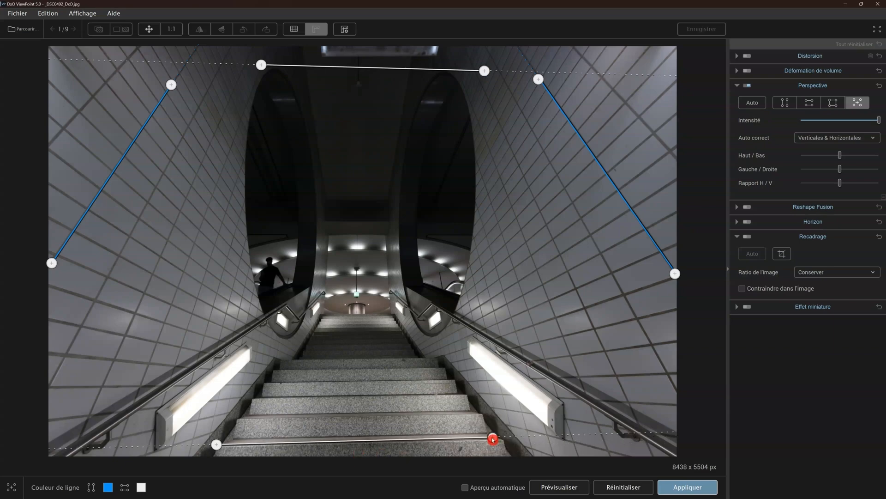
pyautogui.click(688, 487)
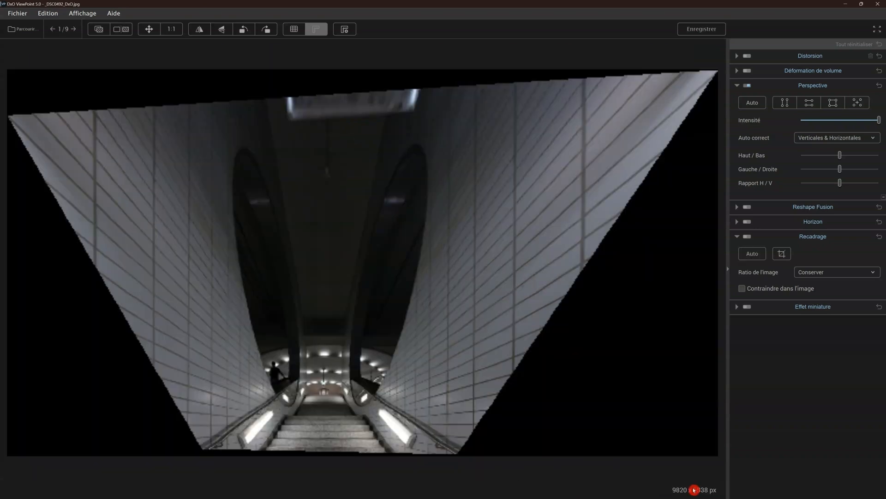
# Step: Crop the corrected stairway photo automatically with the image ratio set to 2/3
pyautogui.scroll(-1, 376, 358)
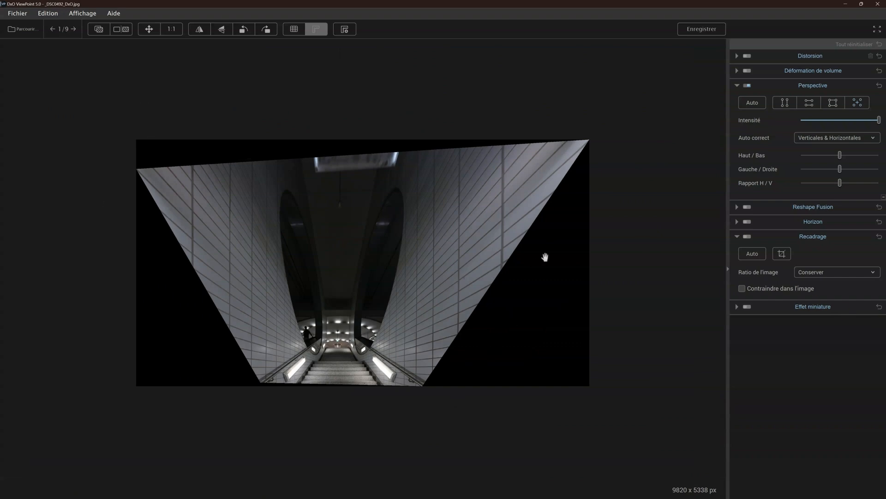
pyautogui.click(764, 253)
pyautogui.click(848, 273)
pyautogui.click(831, 389)
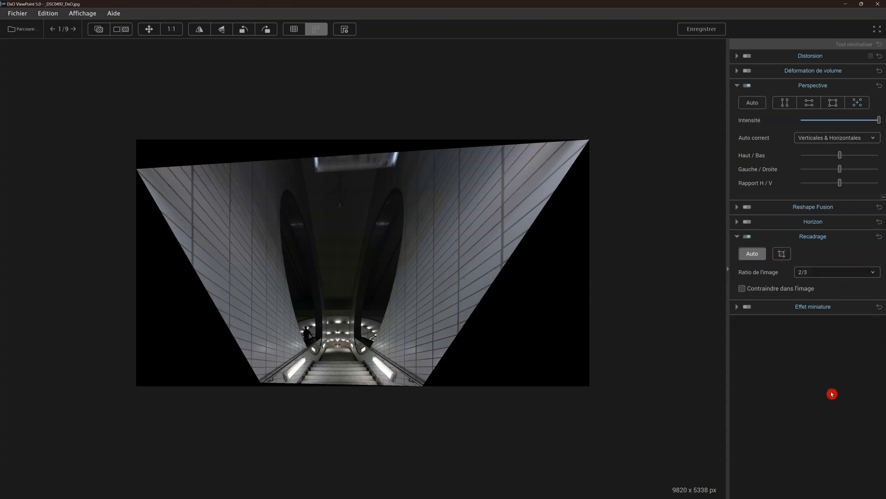
# Step: Redraw the crop frame manually around the stairs and both oval openings, excluding the black corners, and apply the crop
pyautogui.click(783, 254)
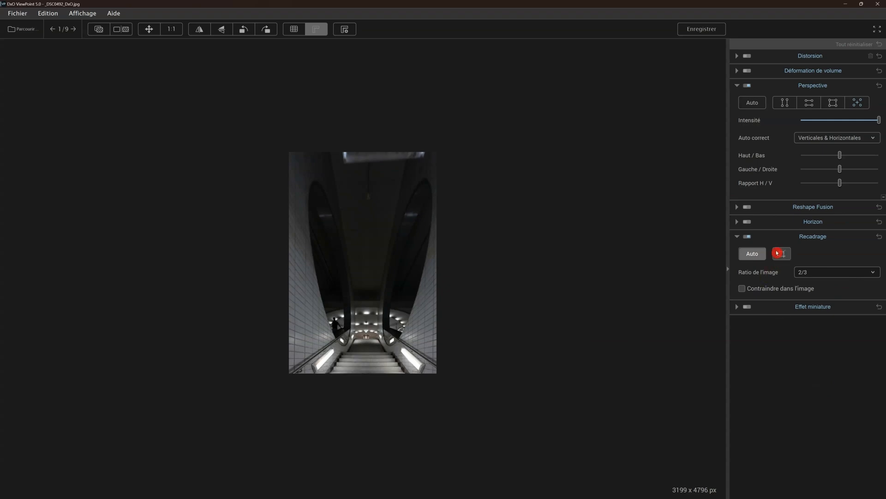
pyautogui.click(785, 255)
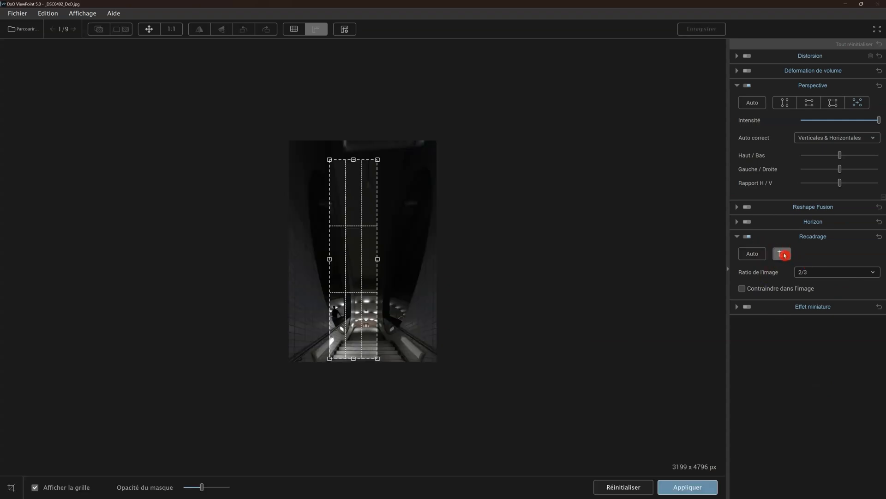
pyautogui.moveTo(334, 150); pyautogui.dragTo(335, 149)
pyautogui.moveTo(408, 372); pyautogui.dragTo(408, 371)
pyautogui.moveTo(334, 151); pyautogui.dragTo(335, 157)
pyautogui.moveTo(345, 228); pyautogui.dragTo(348, 243)
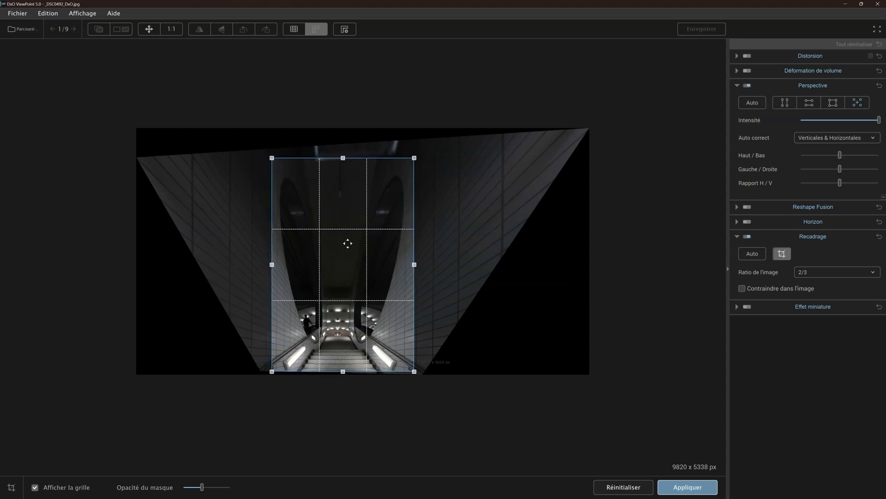
pyautogui.press('Return')
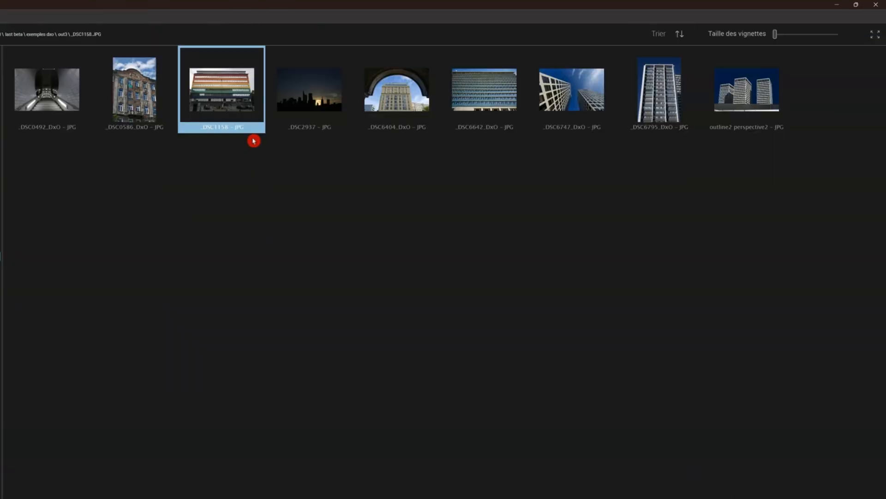
# Step: Open _DSC1158.JPG, apply the automatic vertical and horizontal perspective correction, and leave the Haut / Bas value at 0
pyautogui.doubleClick(231, 95)
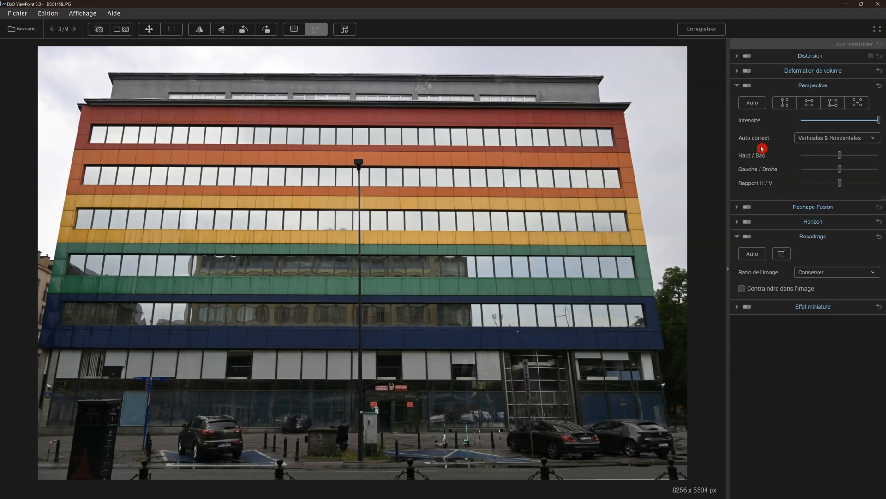
pyautogui.click(756, 103)
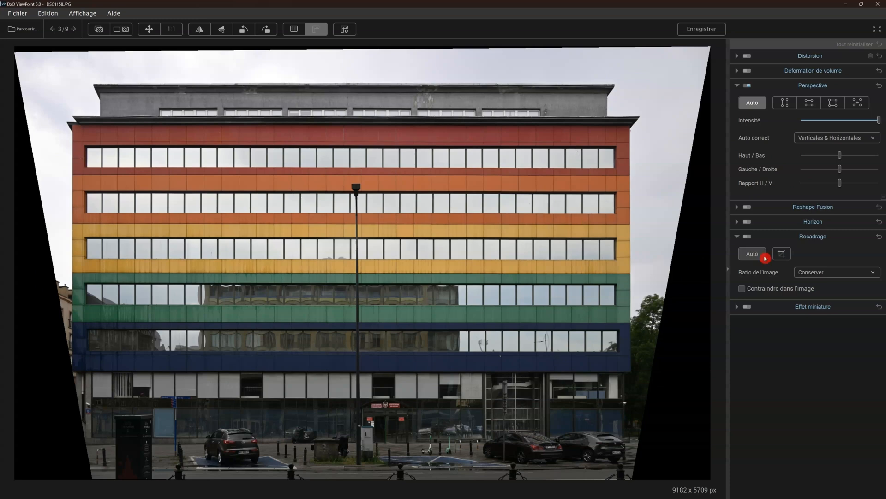
pyautogui.moveTo(841, 158)
pyautogui.mouseDown()
pyautogui.moveTo(868, 159)
pyautogui.moveTo(805, 153)
pyautogui.moveTo(840, 157)
pyautogui.moveTo(807, 171)
pyautogui.moveTo(884, 175)
pyautogui.moveTo(854, 169)
pyautogui.mouseUp()
pyautogui.doubleClick(854, 169)
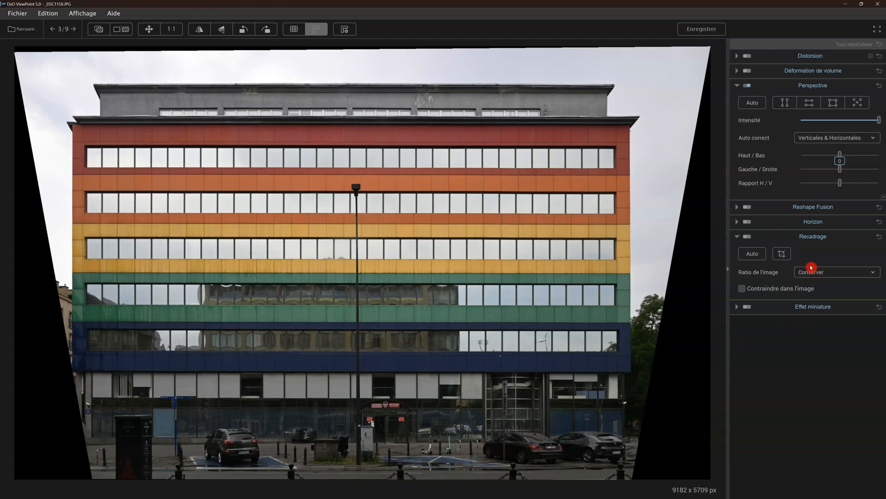
pyautogui.click(781, 254)
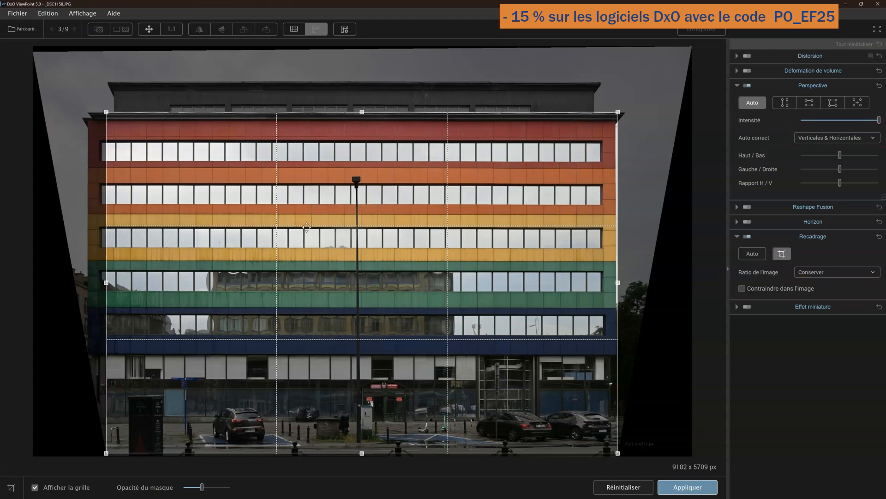
pyautogui.moveTo(106, 112); pyautogui.dragTo(88, 100)
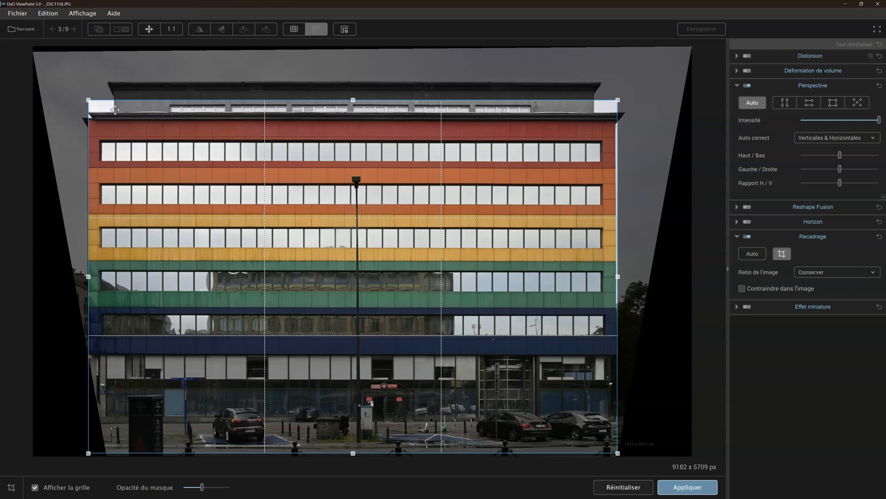
pyautogui.click(774, 257)
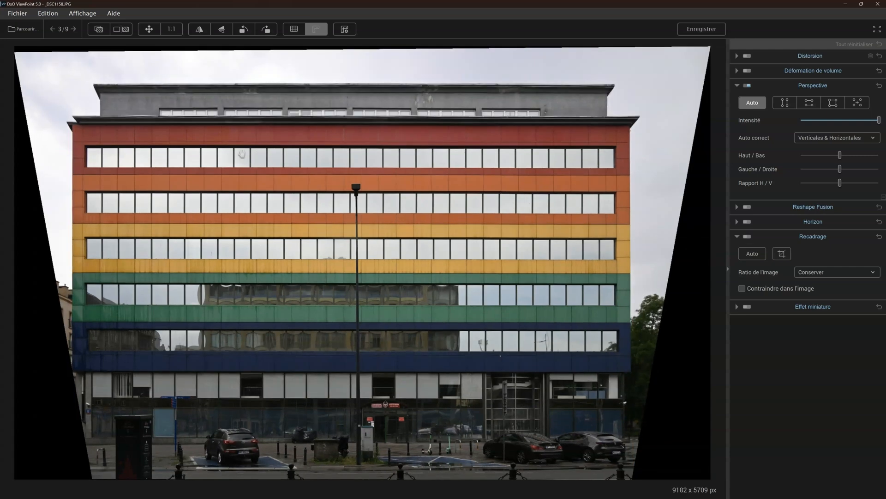
# Step: Set the perspective's Rapport H / V to 50 to narrow the rainbow-coloured building
pyautogui.click(810, 141)
pyautogui.click(841, 186)
pyautogui.moveTo(842, 186); pyautogui.dragTo(860, 187)
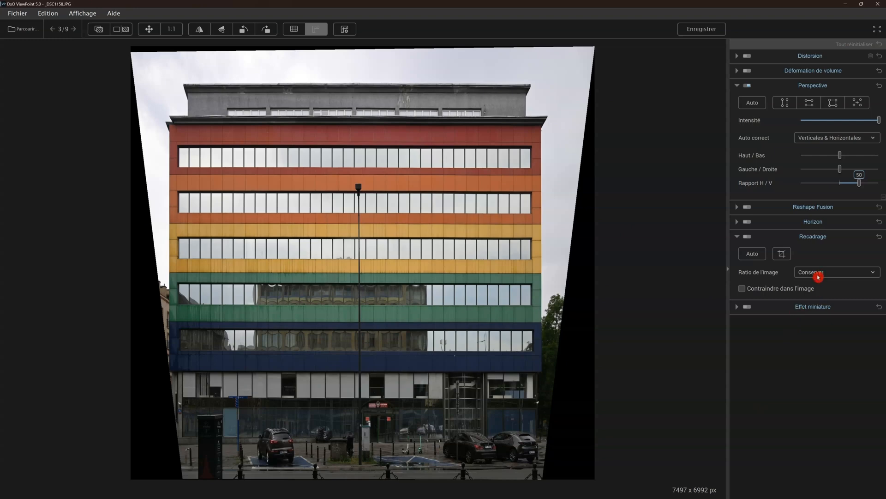
# Step: Crop the photo to the coloured façade from the red to the blue storey, keeping the original ratio, and apply it
pyautogui.click(781, 253)
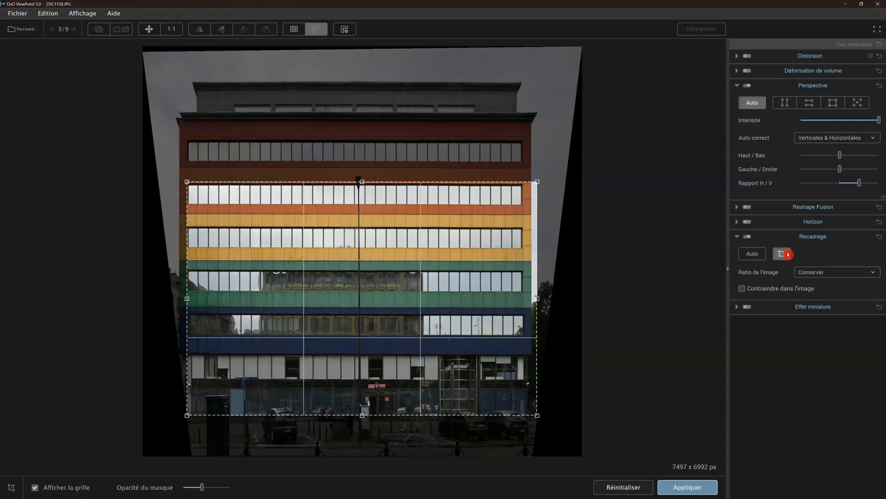
pyautogui.moveTo(380, 363); pyautogui.dragTo(373, 304)
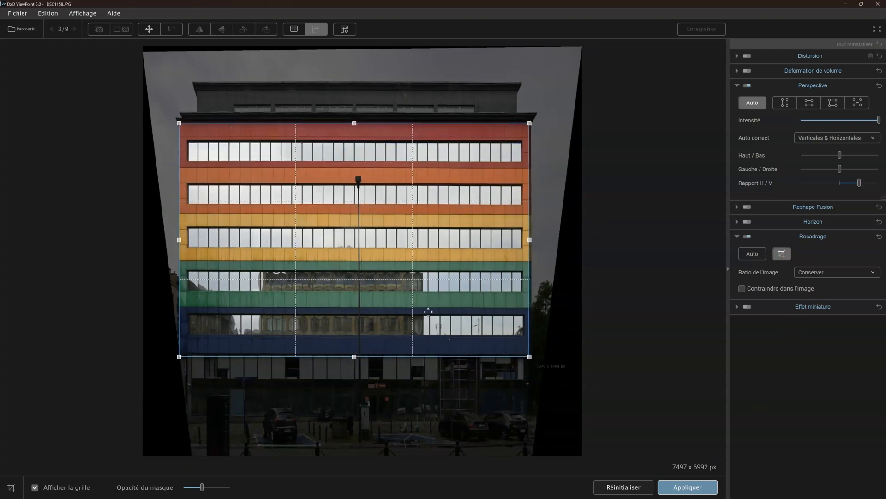
pyautogui.moveTo(529, 245); pyautogui.dragTo(531, 239)
pyautogui.click(703, 486)
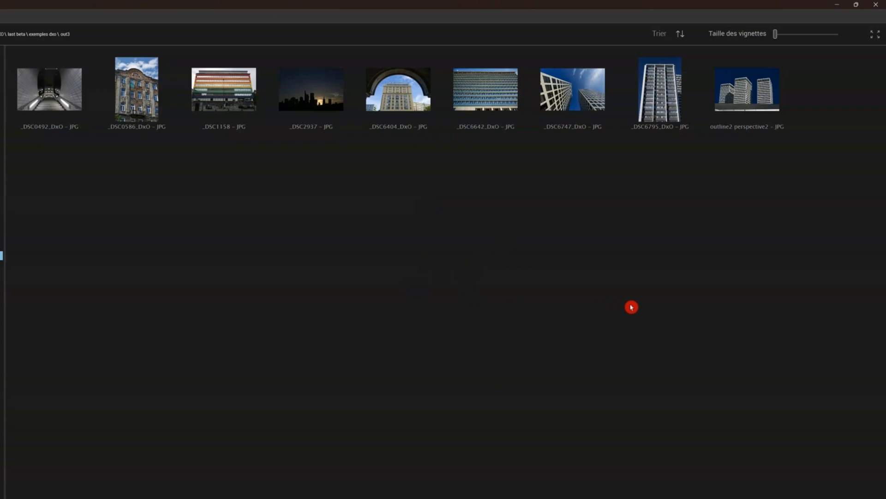
# Step: Open outline2 perspective2.jpg and start Reshape Fusion with the 32 x 32 grid in eight-point line mode
pyautogui.click(763, 107)
pyautogui.doubleClick(762, 107)
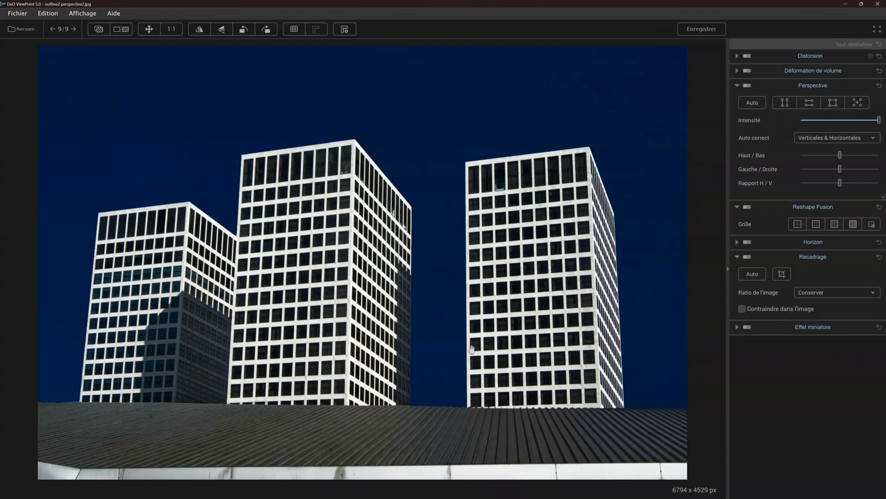
pyautogui.click(853, 225)
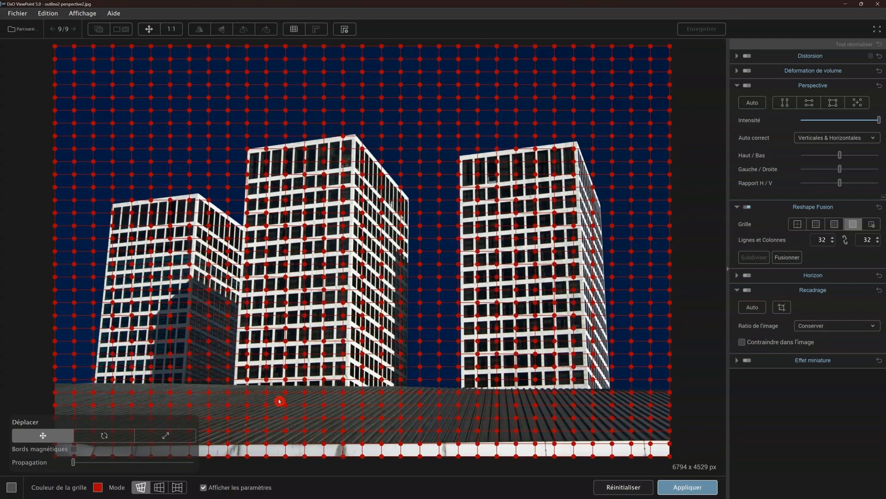
pyautogui.click(158, 489)
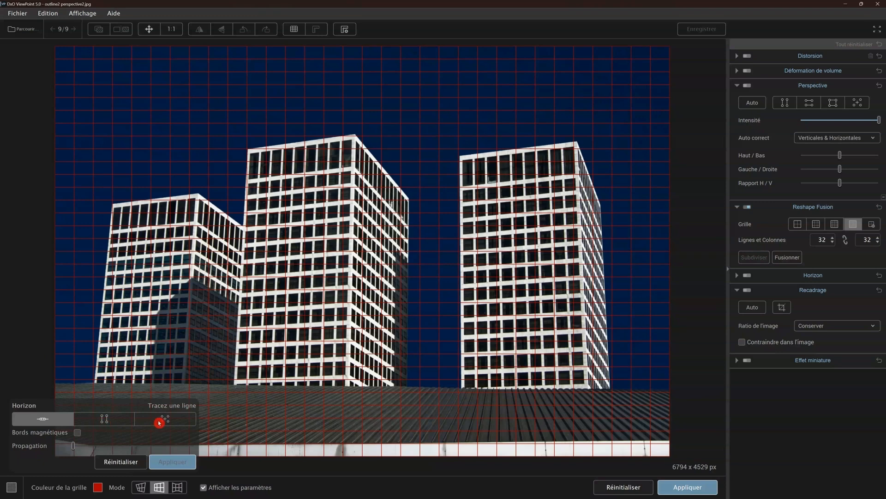
pyautogui.click(160, 422)
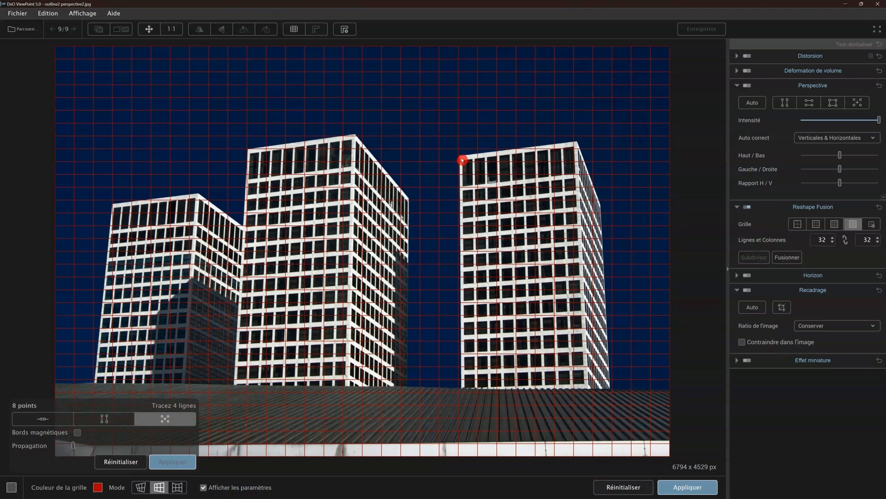
# Step: Draw two horizontal and two vertical lines along the edges of the tower standing apart and apply the eight-point reshape
pyautogui.moveTo(461, 159); pyautogui.dragTo(632, 136)
pyautogui.moveTo(460, 379); pyautogui.dragTo(639, 370)
pyautogui.moveTo(458, 115); pyautogui.dragTo(463, 420)
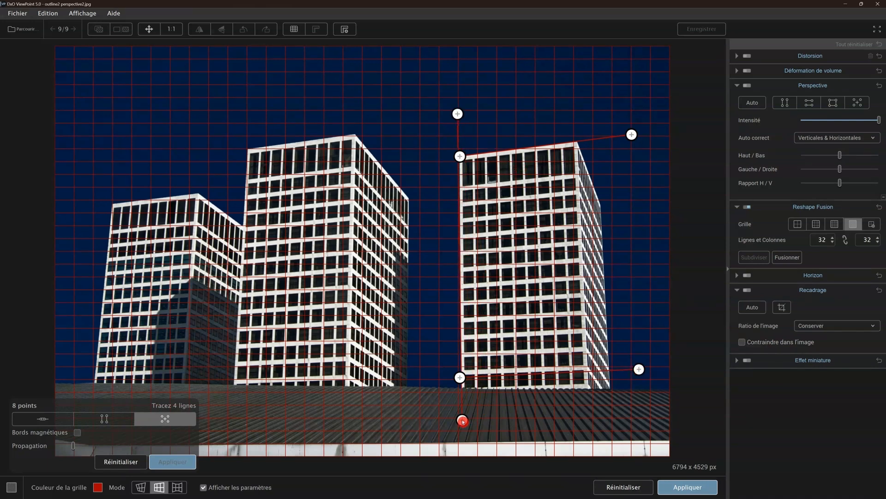
pyautogui.moveTo(602, 179); pyautogui.dragTo(611, 400)
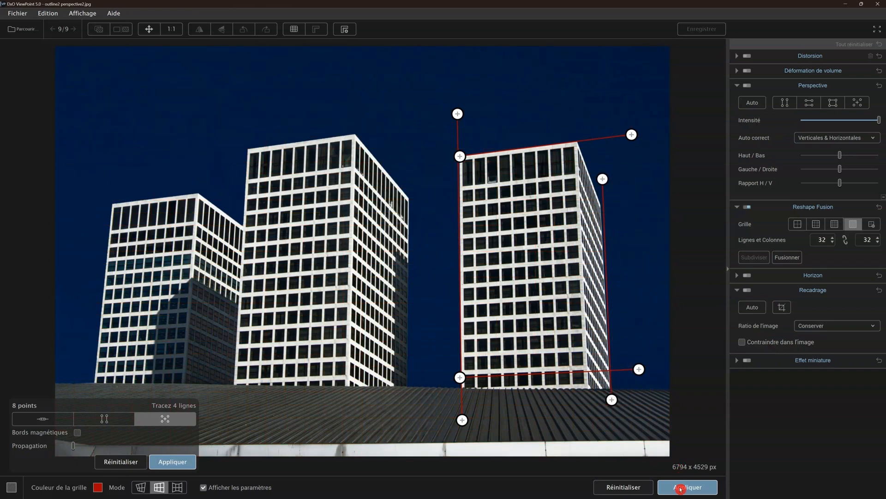
pyautogui.click(183, 464)
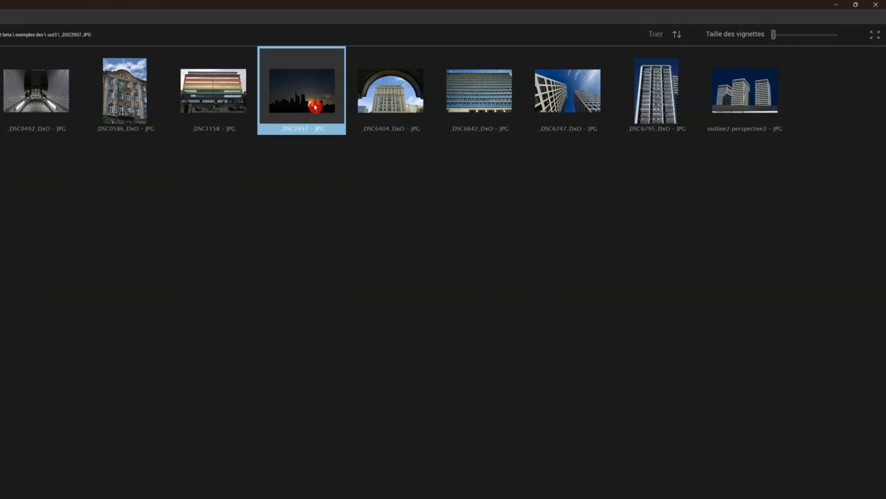
# Step: Open _DSC2937.JPG and apply the automatic perspective correction, automatic horizon and automatic crop to the skyline
pyautogui.doubleClick(315, 106)
pyautogui.click(752, 102)
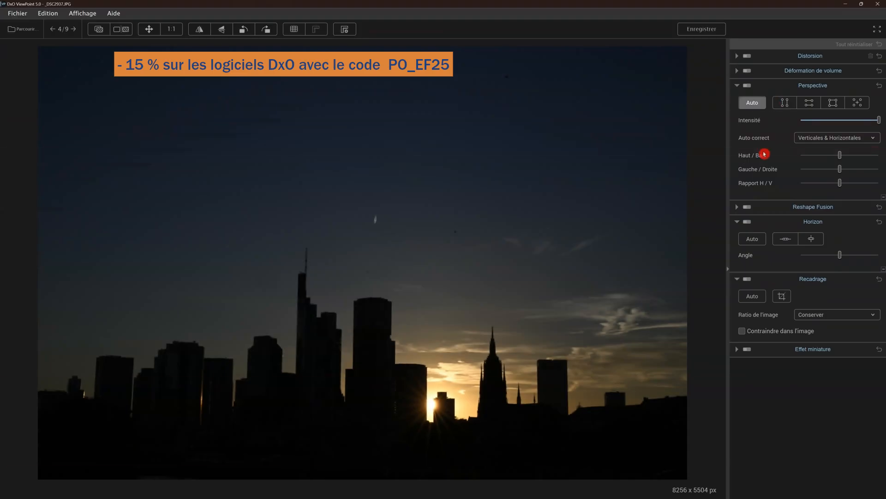
pyautogui.click(753, 238)
pyautogui.click(752, 297)
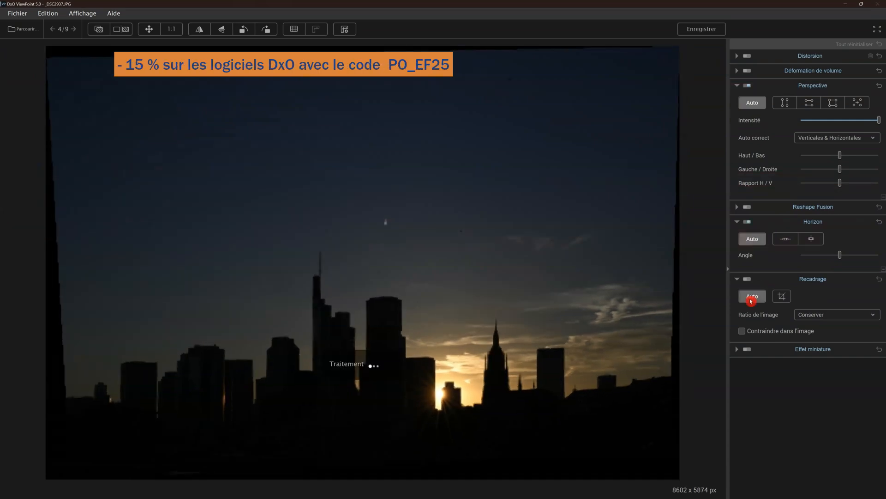